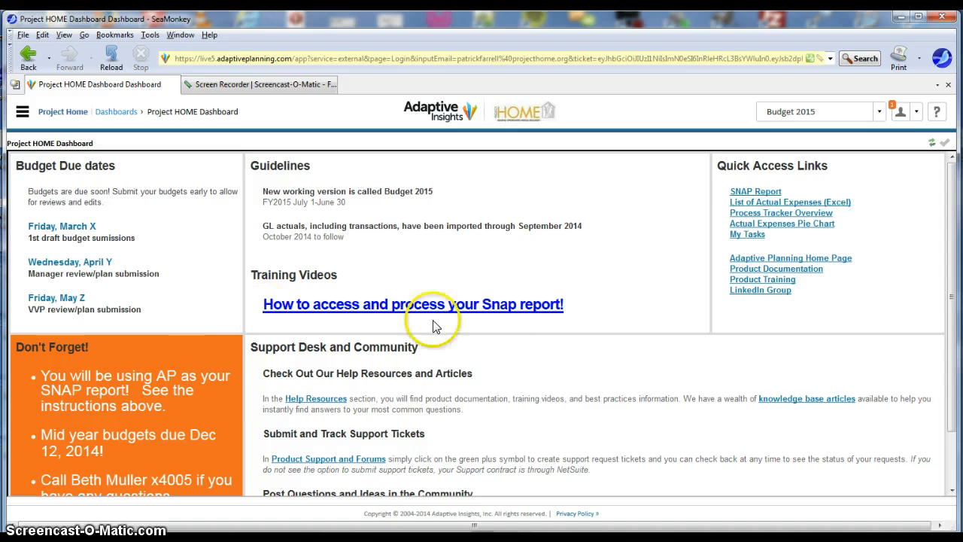
Switch the working version to Test Actuals Import and open the Project HOME Dashboard
click(880, 113)
click(816, 230)
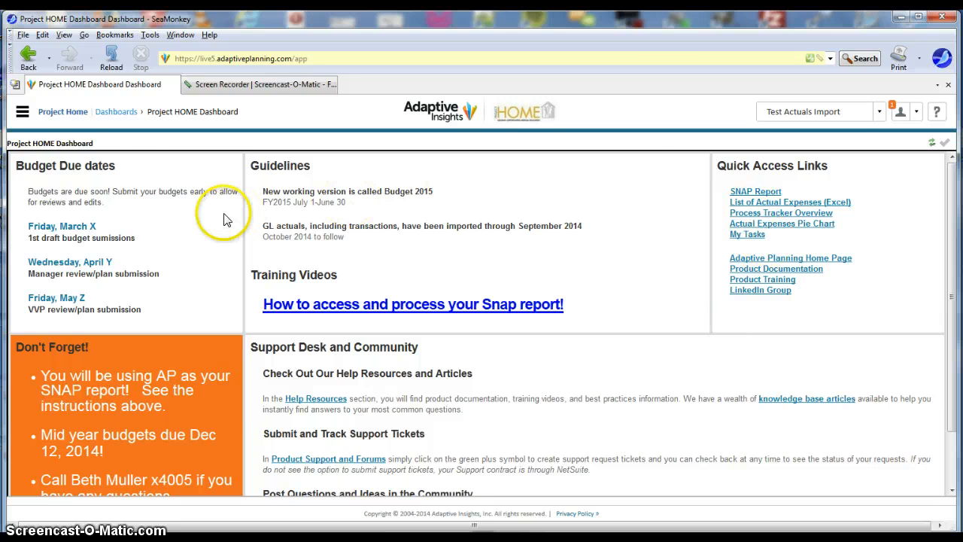
click(22, 113)
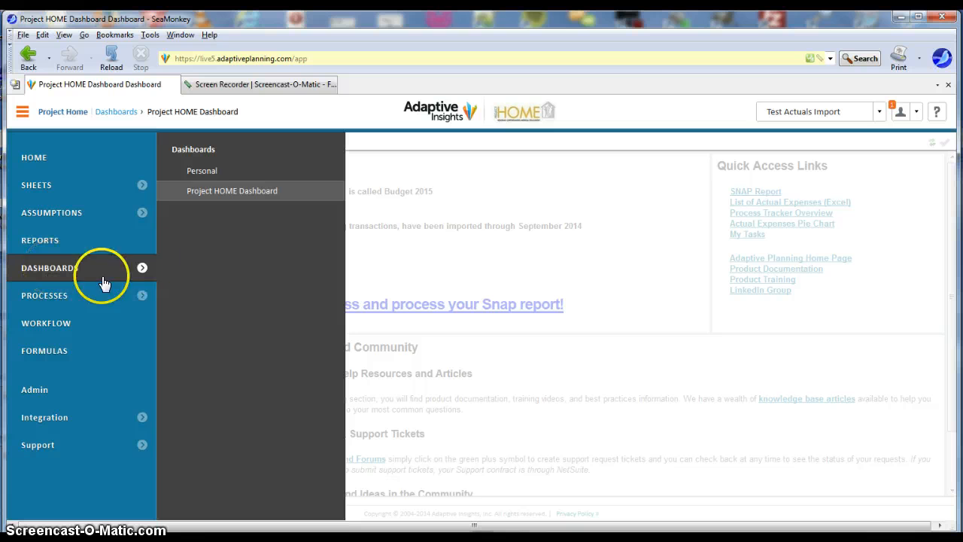
click(206, 198)
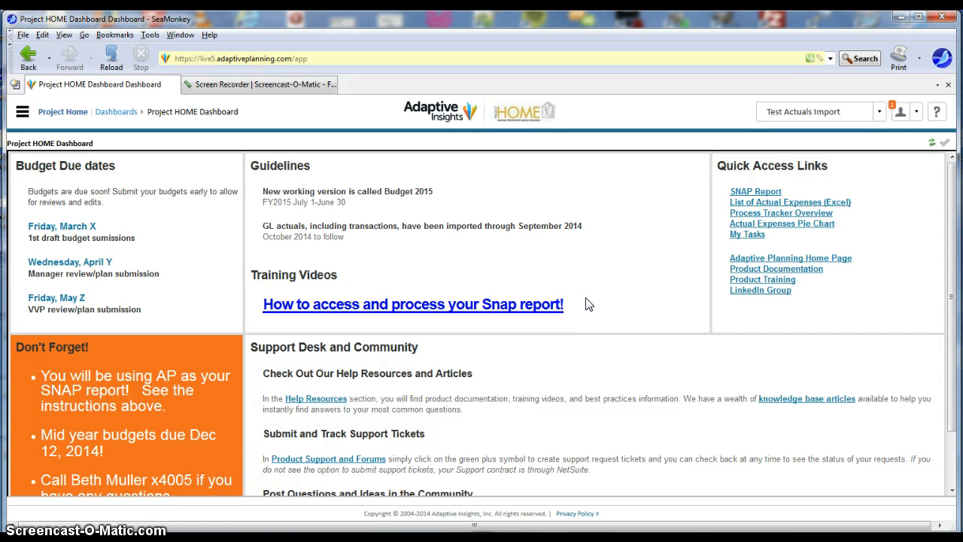
Run the SNAP Report for Nov-2014 and the 2205-000: HOME Spun Boutique department
click(739, 194)
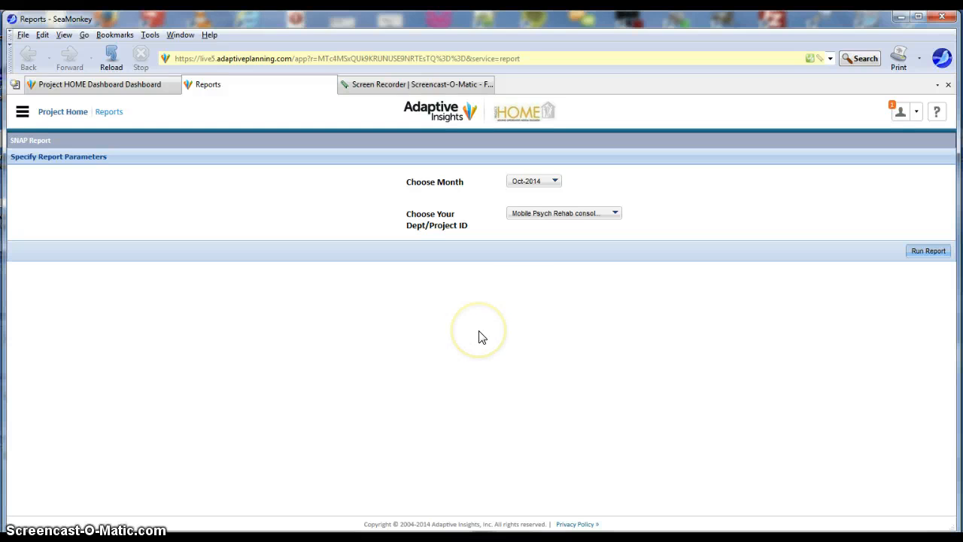
click(526, 184)
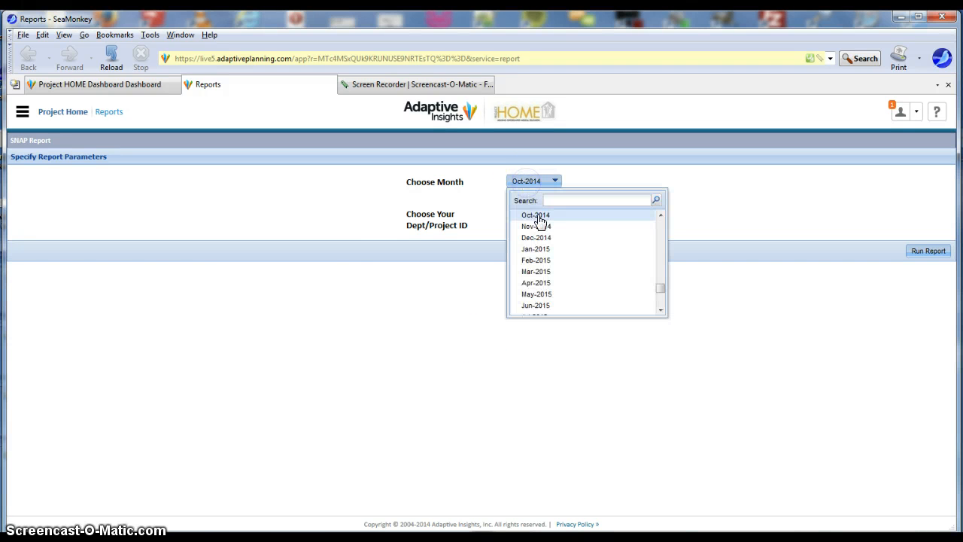
click(536, 226)
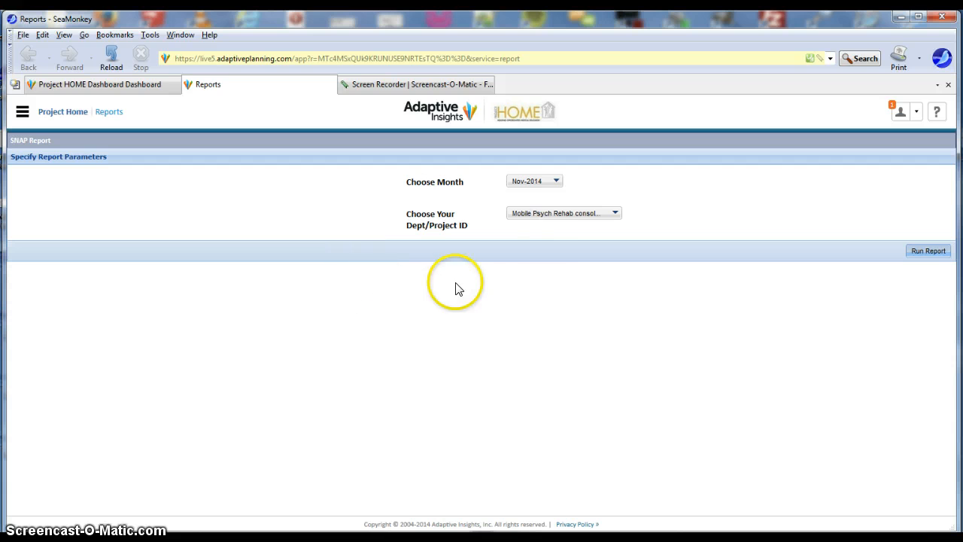
click(557, 214)
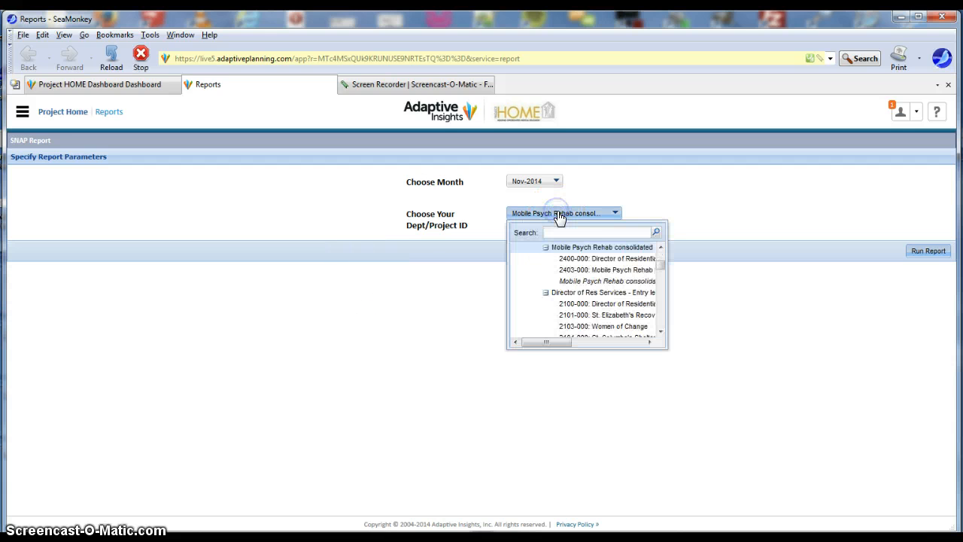
click(659, 265)
drag(658, 264, 659, 273)
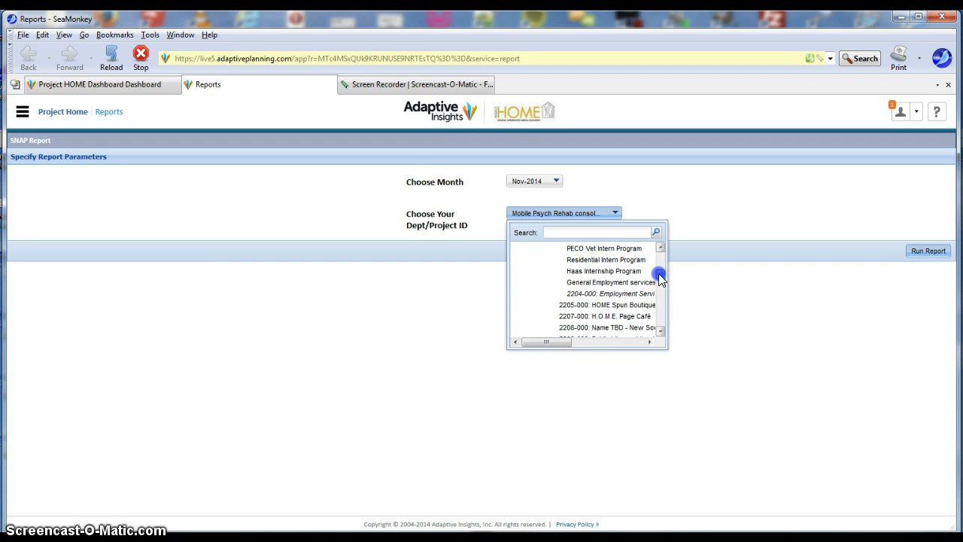
click(624, 305)
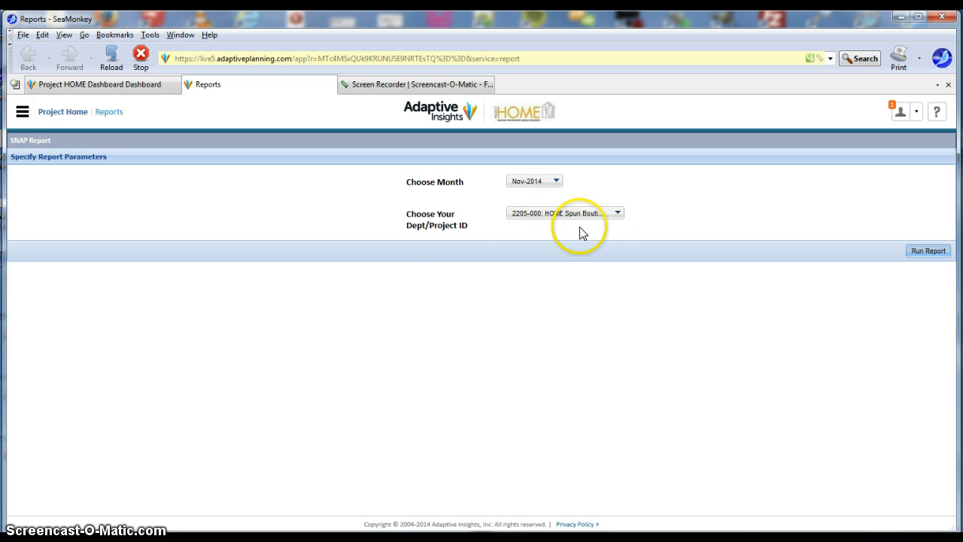
click(928, 253)
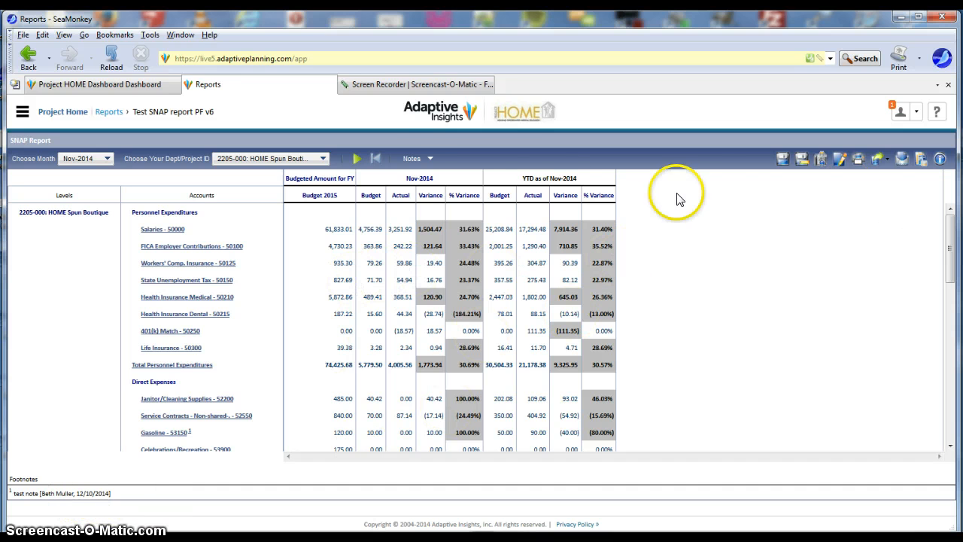
Display the SNAP report's notes in-line and view the note under the Gasoline row
click(413, 159)
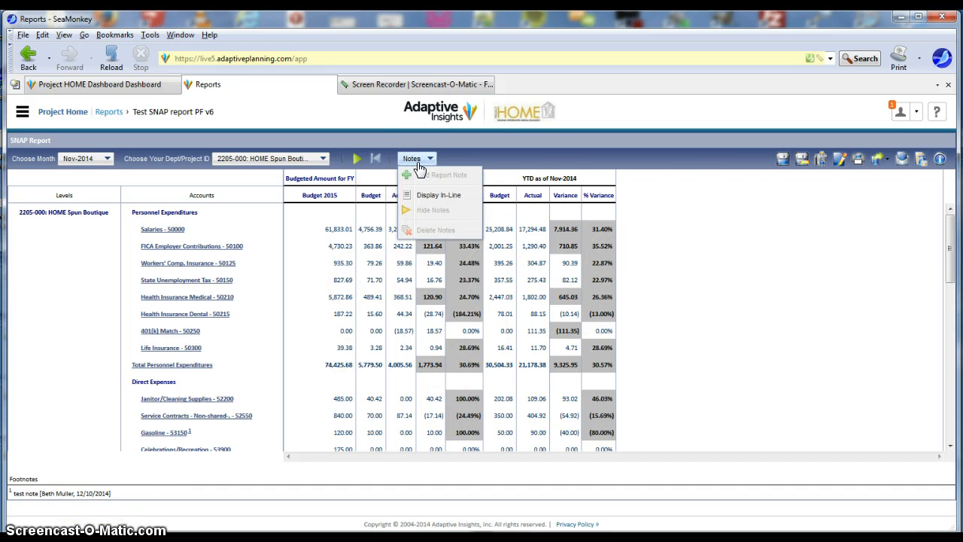
click(431, 195)
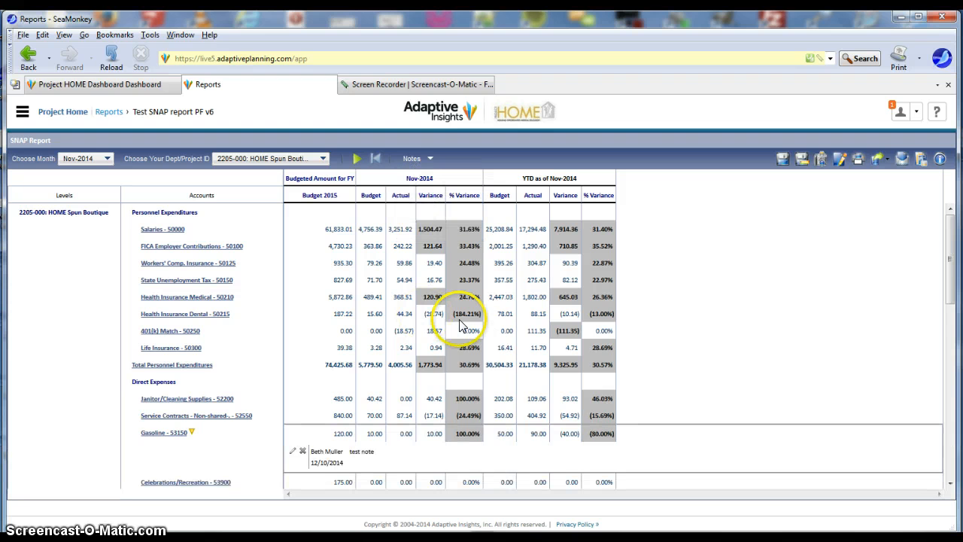
drag(950, 294, 951, 321)
Show the report's notes as footnotes, and return them to the in-line display
click(413, 158)
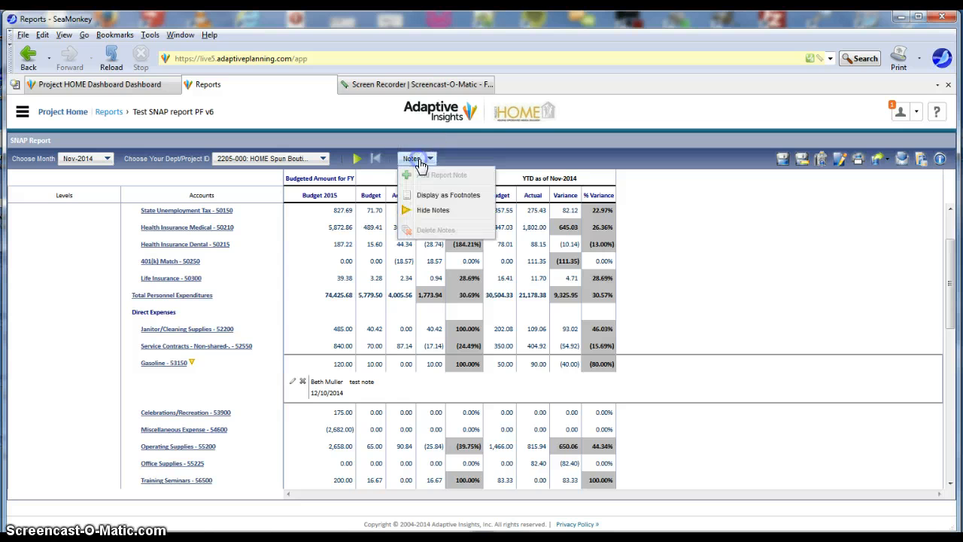
click(430, 196)
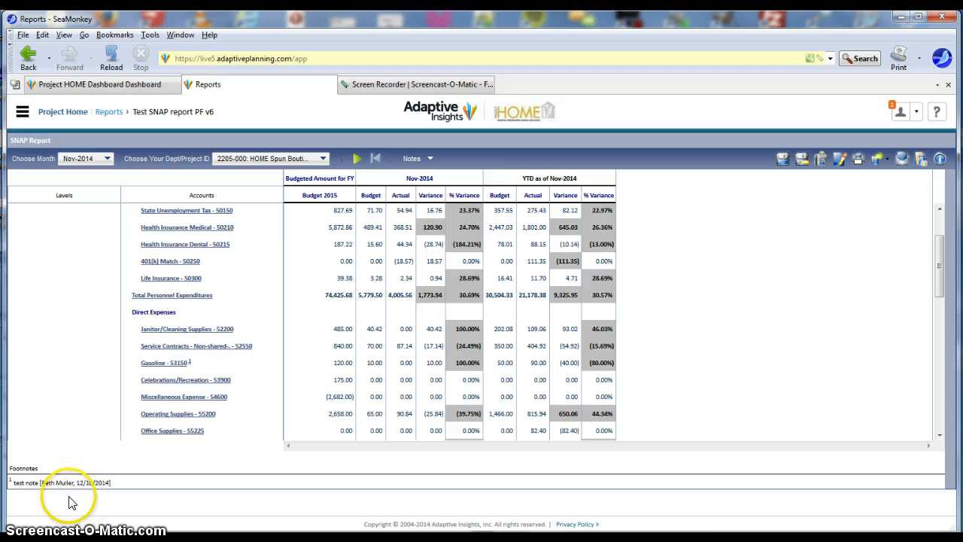
click(411, 158)
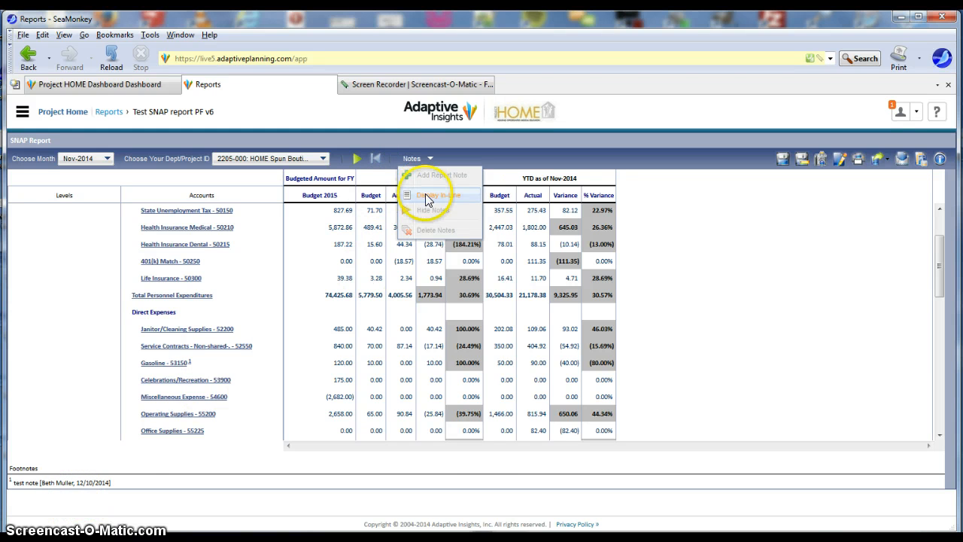
click(426, 196)
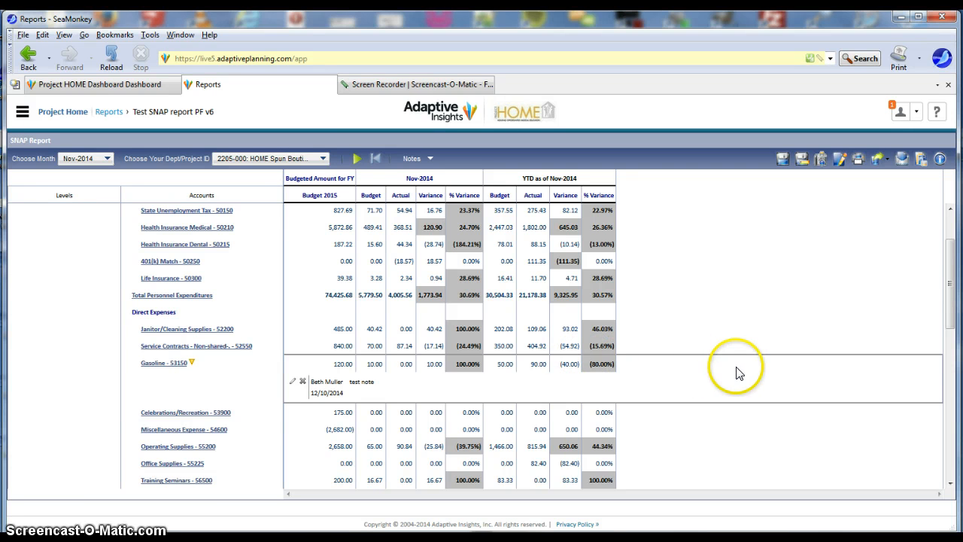
Save the SNAP report and dismiss the save confirmation
click(155, 364)
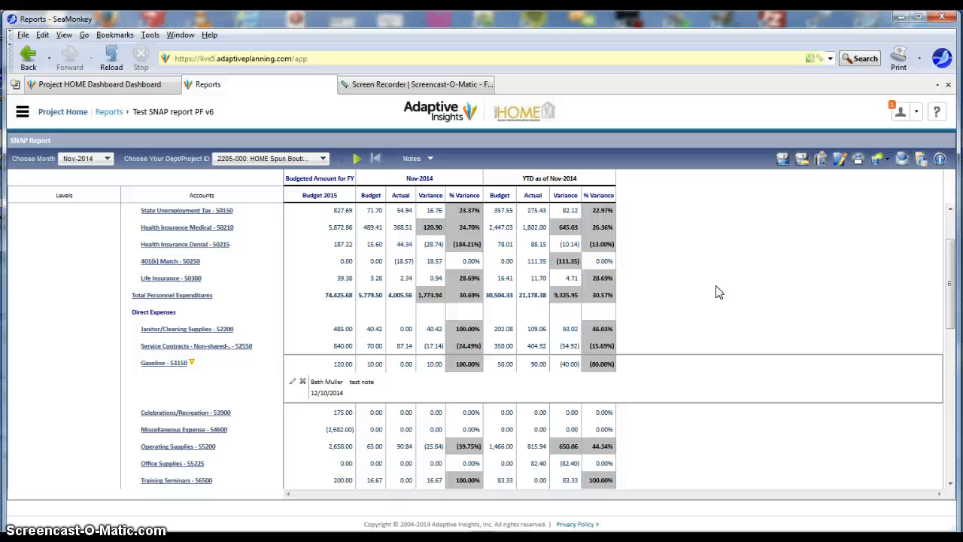
click(782, 161)
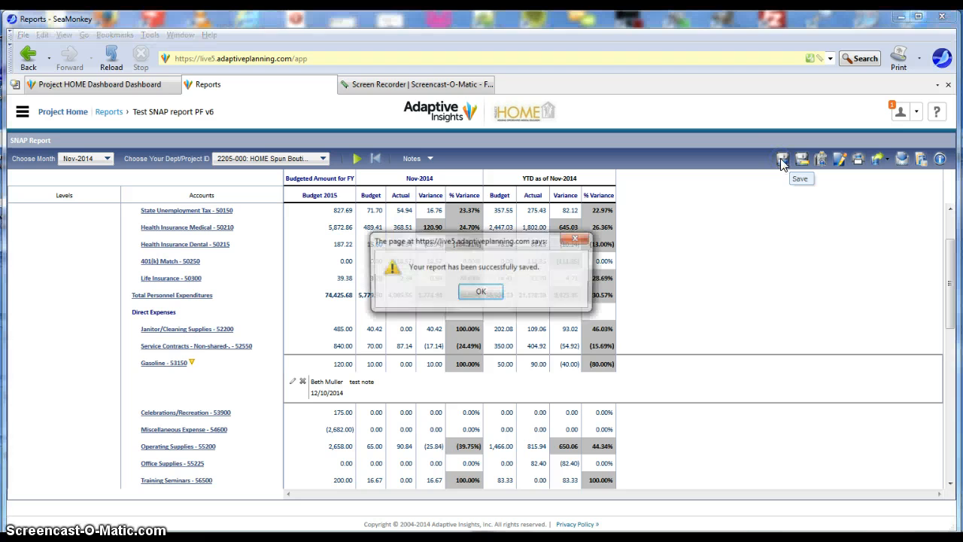
click(480, 293)
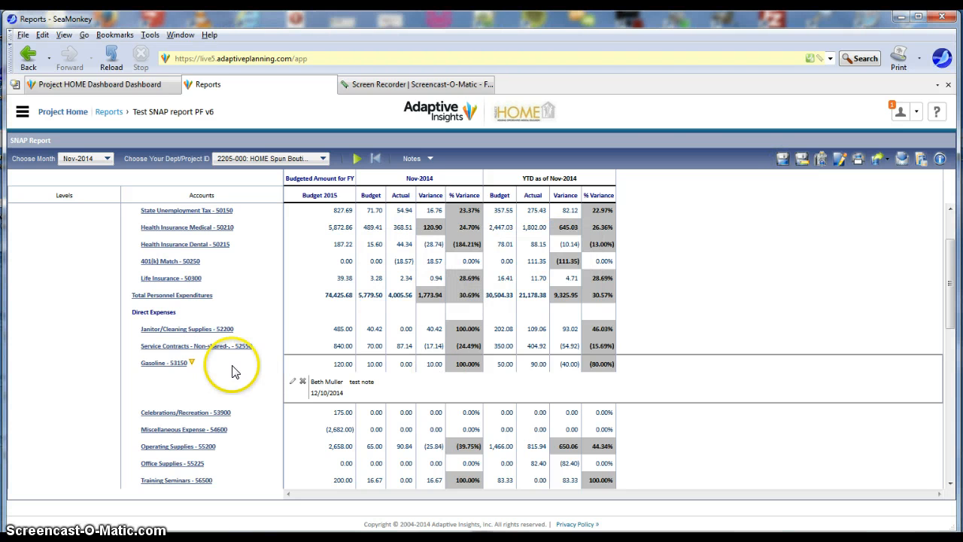
Add a row note reading "test note here" to the Gasoline - 53150 account
click(162, 371)
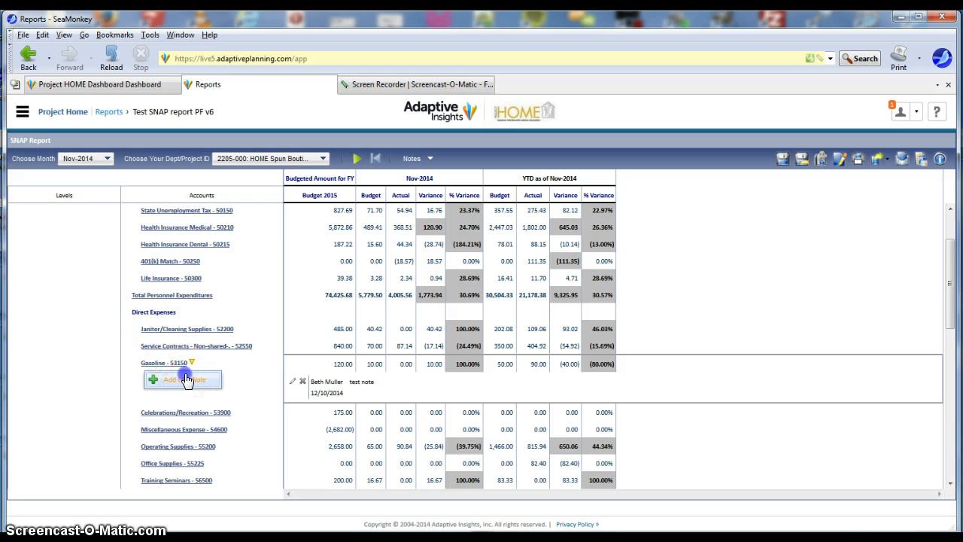
click(185, 375)
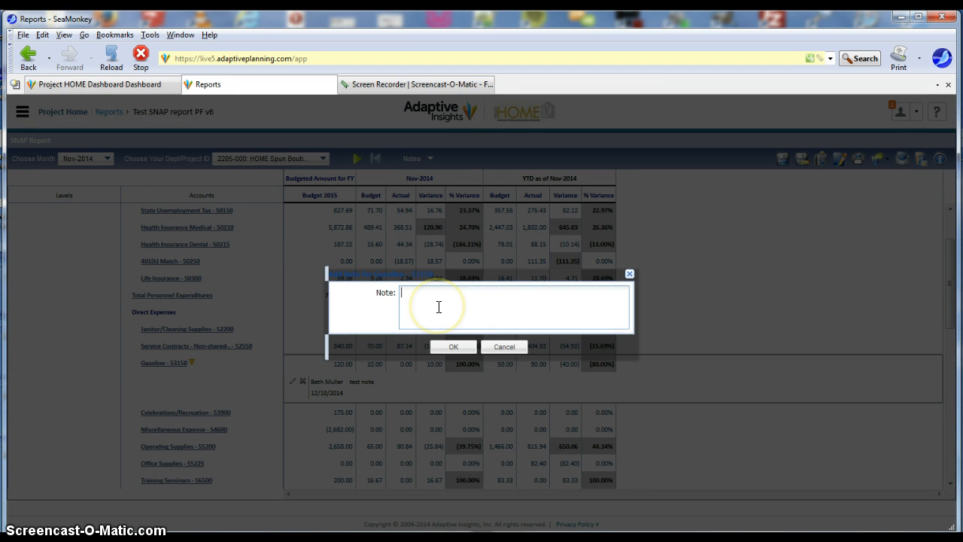
text(test note here)
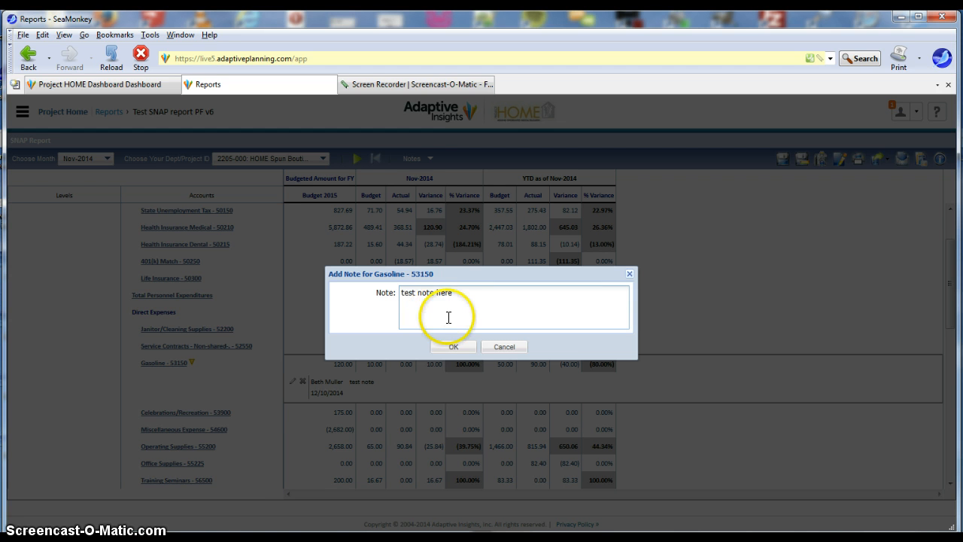
click(445, 346)
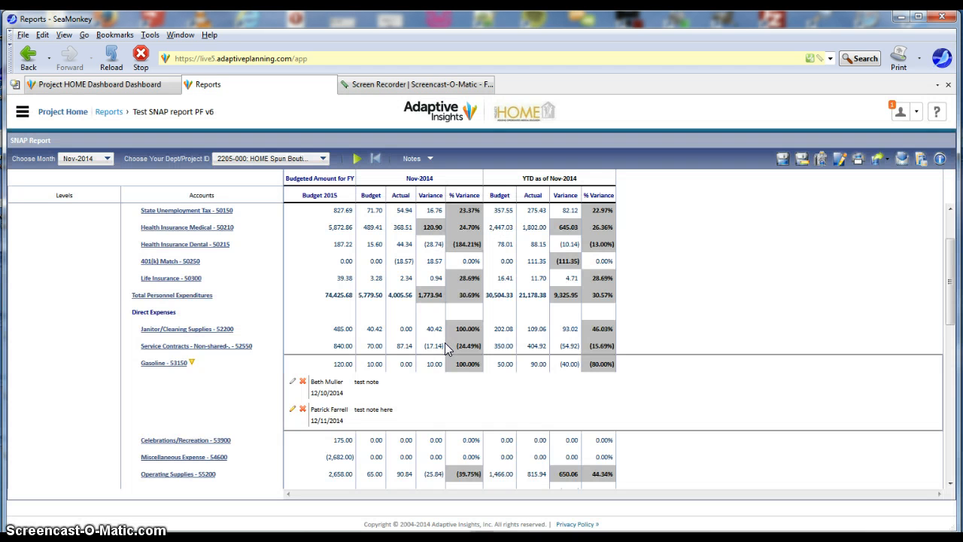
Collapse the notes under the Gasoline row, hide all notes, and show them again
click(295, 385)
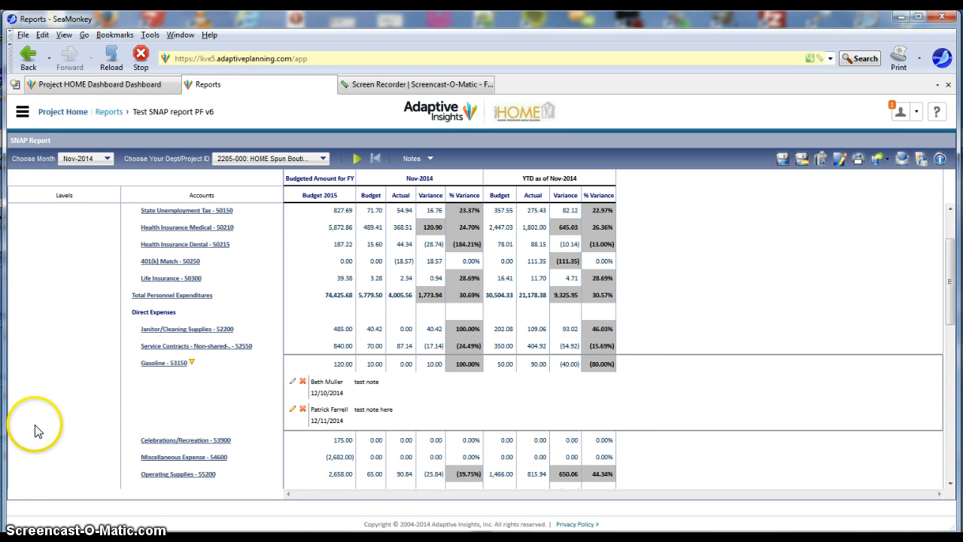
click(192, 364)
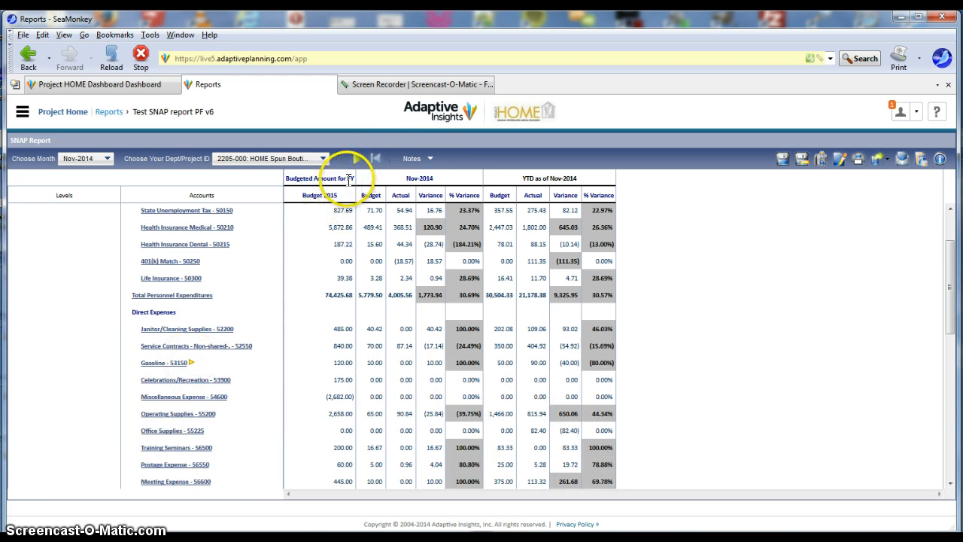
click(420, 157)
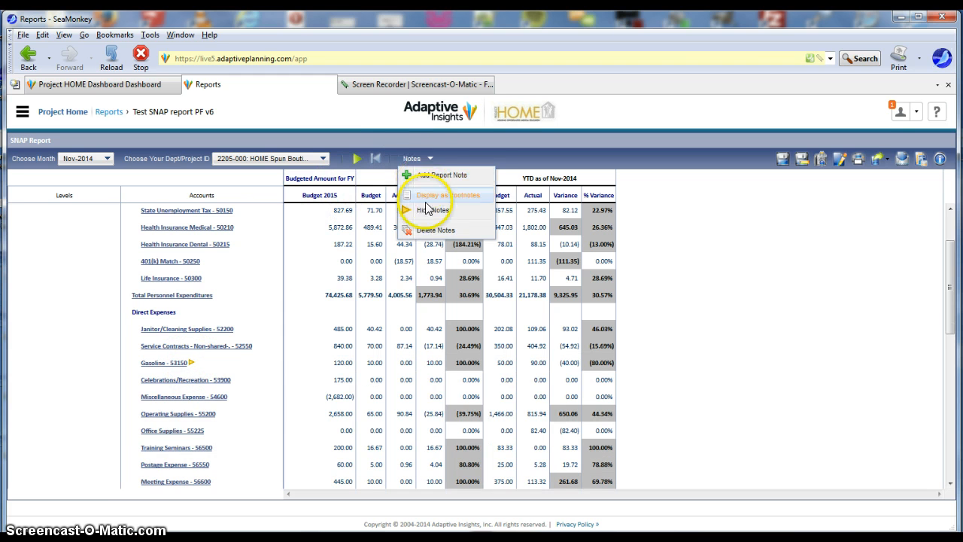
click(427, 211)
click(416, 161)
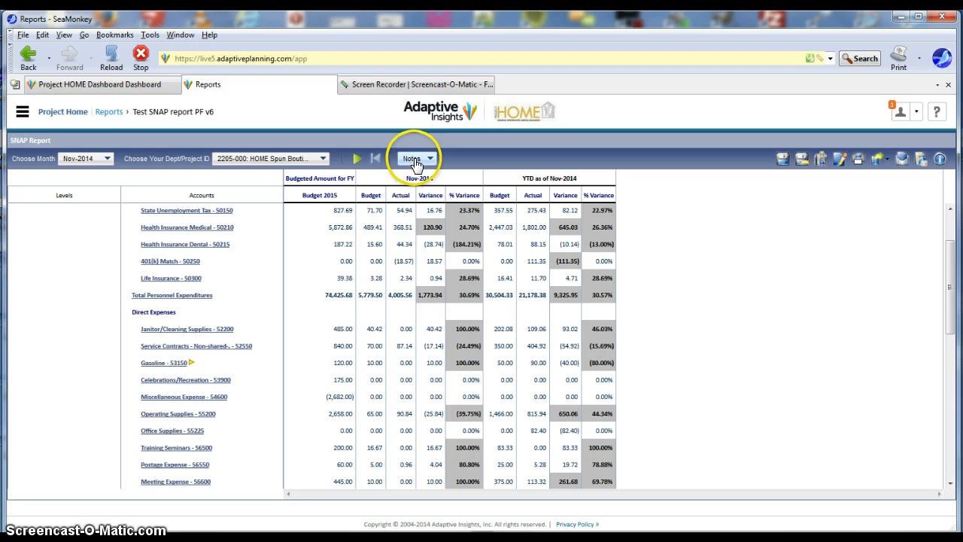
click(426, 226)
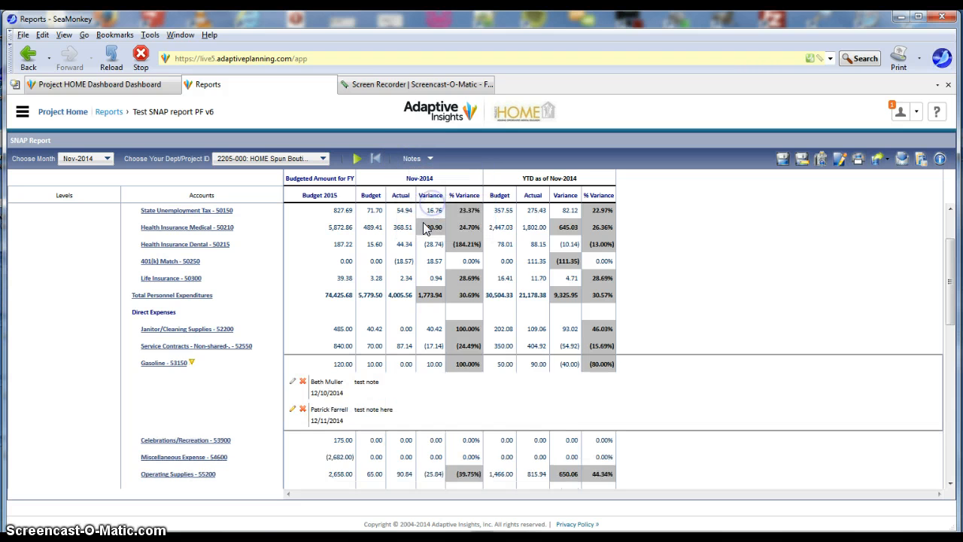
Display the notes as footnotes and add a report note reading "Report notie"
click(413, 159)
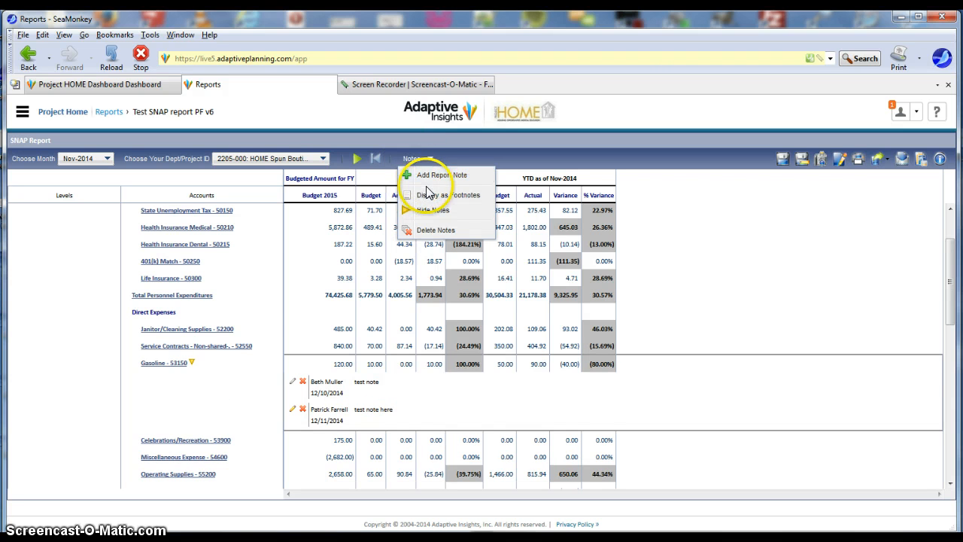
click(427, 195)
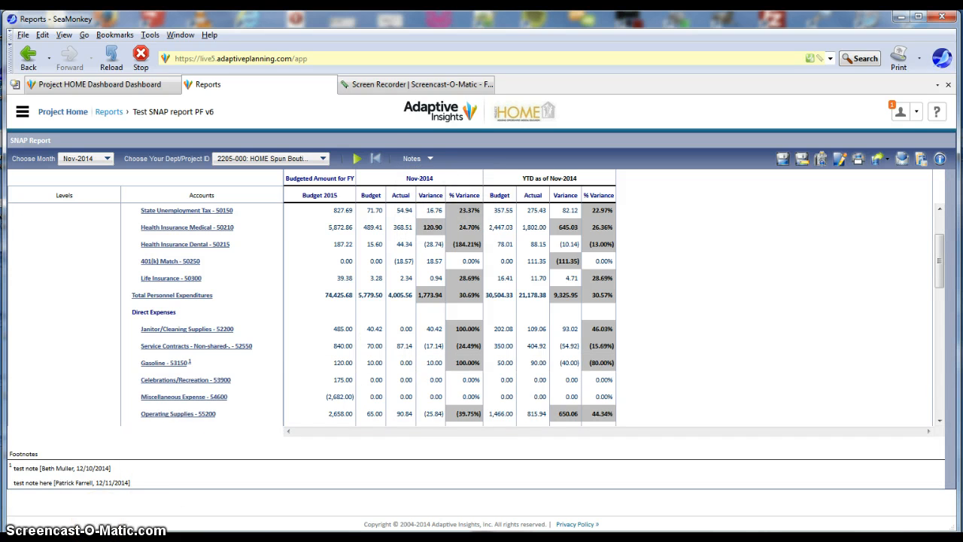
click(427, 158)
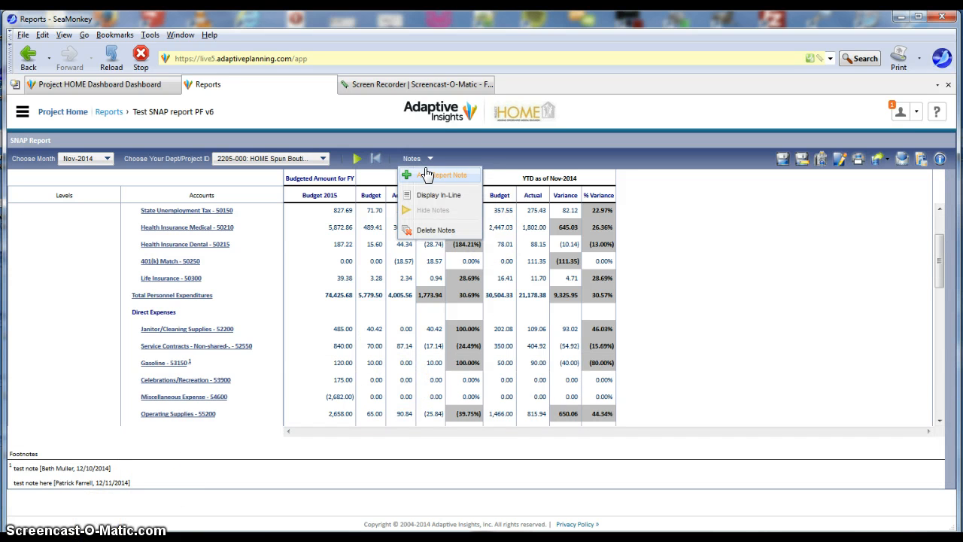
click(444, 174)
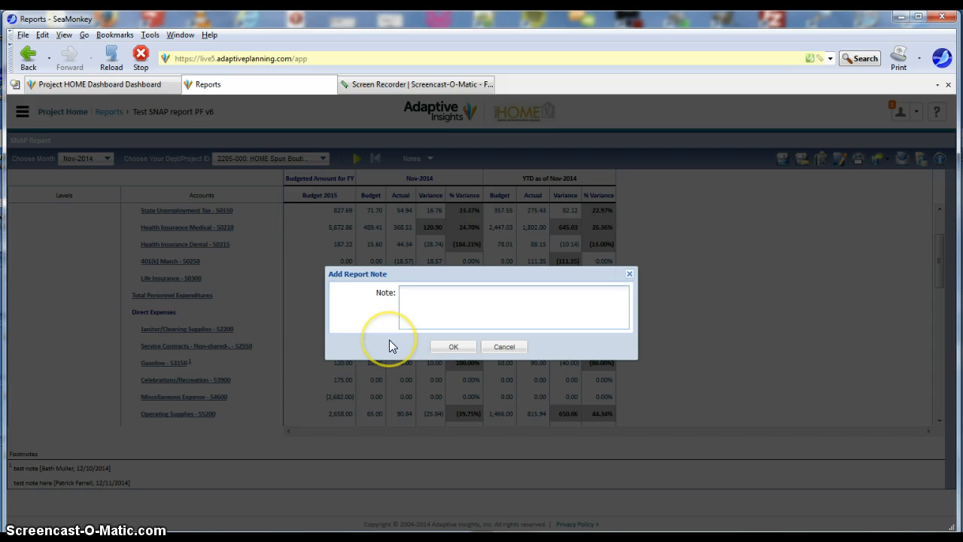
text(Report notie)
click(456, 346)
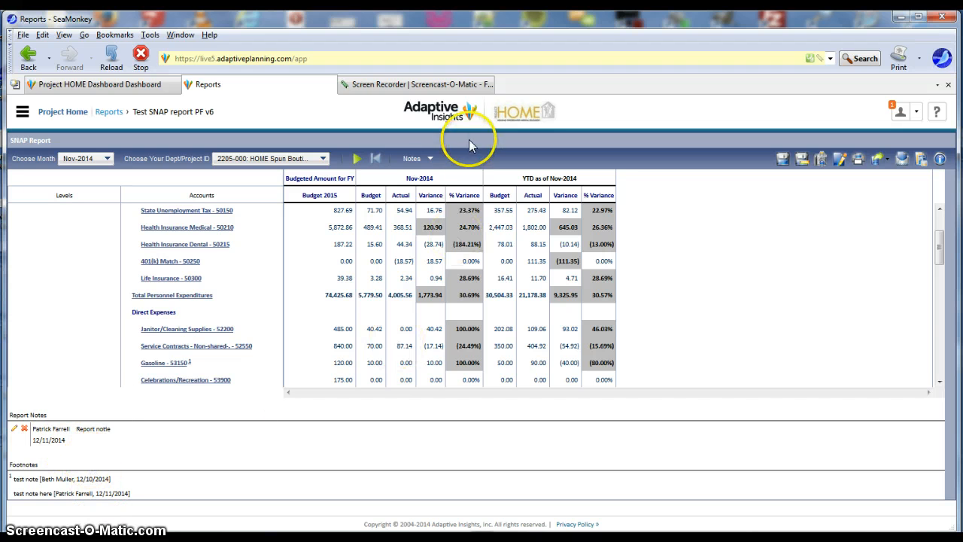
Switch the row notes from footnotes back to the in-line display
click(424, 160)
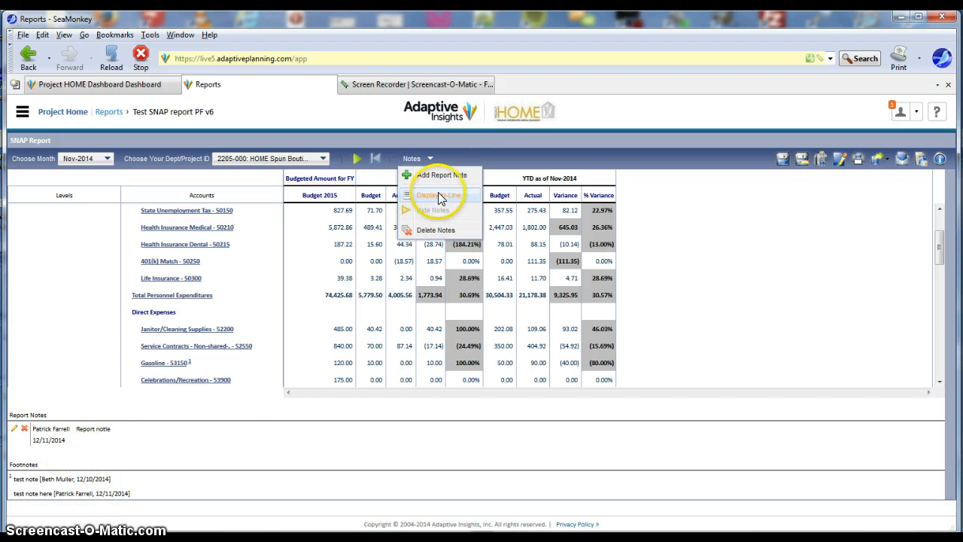
click(440, 194)
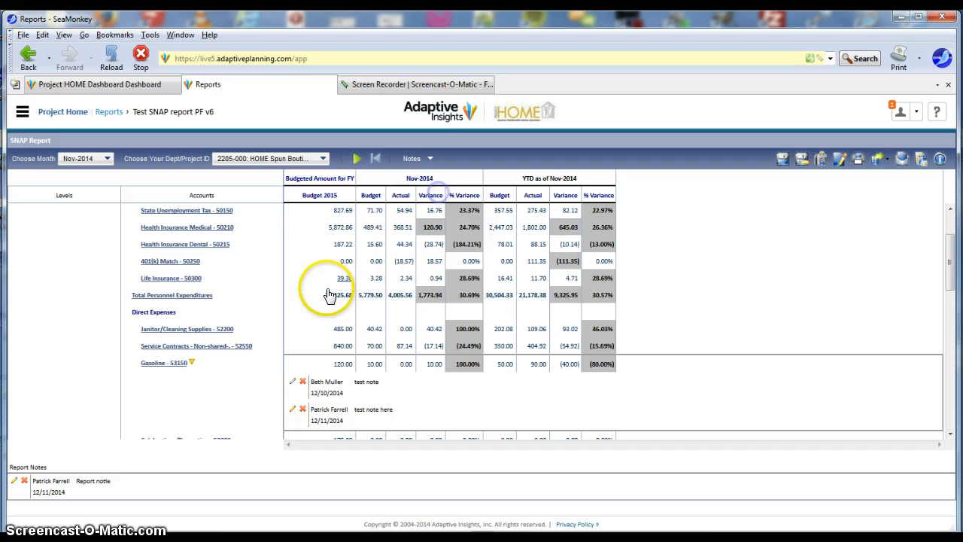
Edit the second note on the Gasoline - 53150 account to read "Nov 2014 - test note here"
click(294, 410)
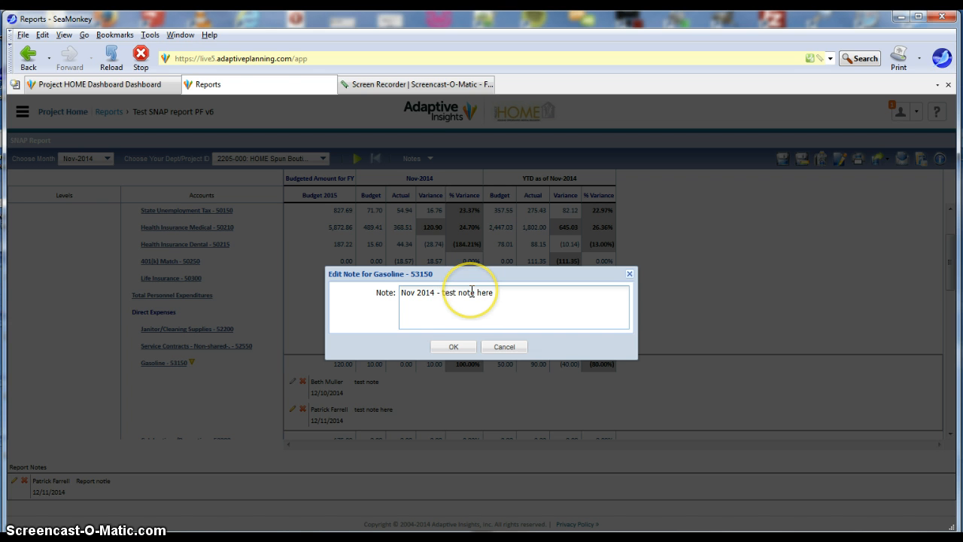
click(452, 346)
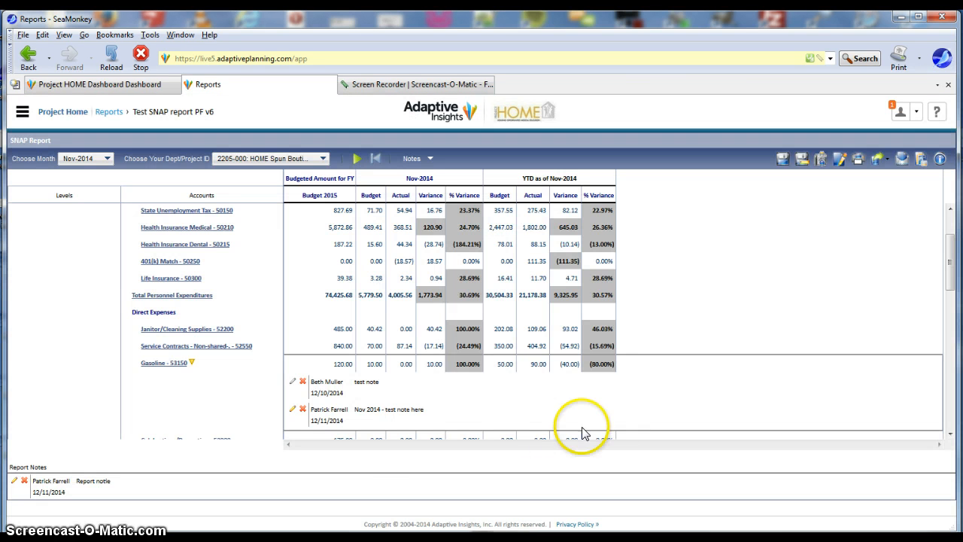
Display the row notes as footnotes and return them to the in-line display
click(423, 158)
click(433, 196)
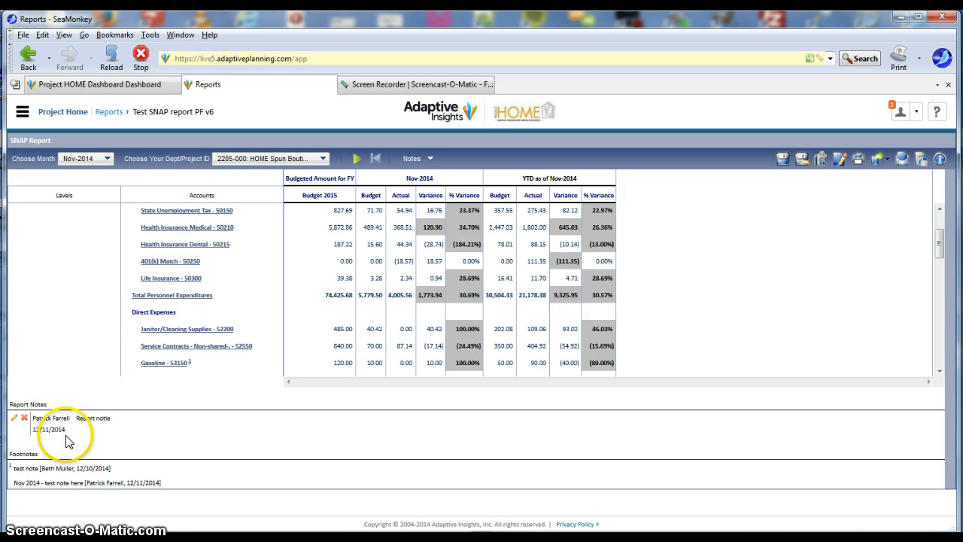
click(413, 161)
click(437, 197)
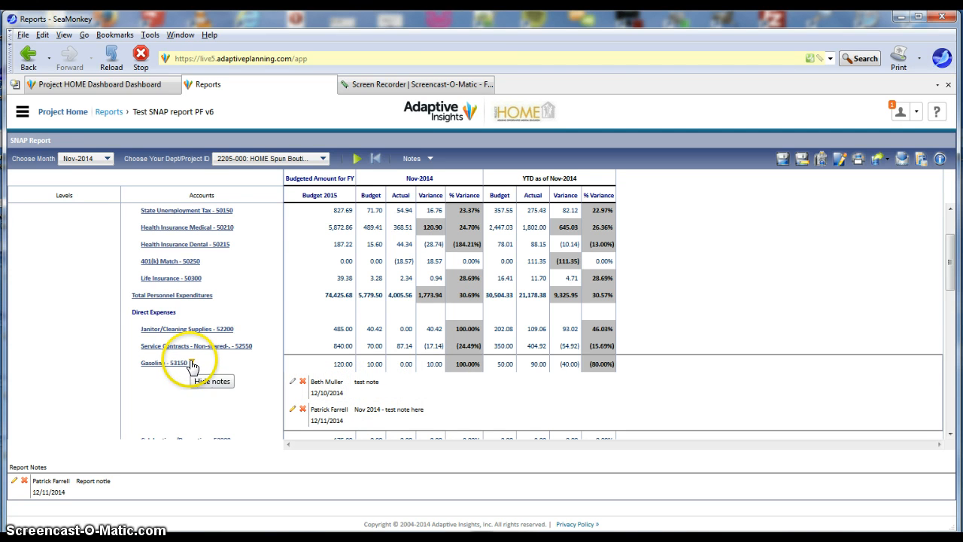
Run the SNAP report for Sep-2014 and department 2300-000: Director of Residential Services
click(107, 161)
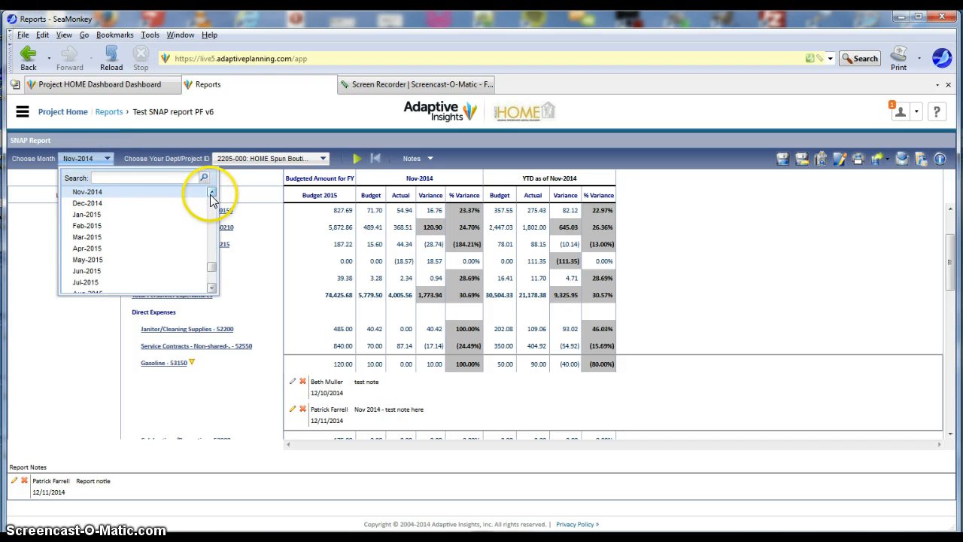
scroll(212, 198, up, 1)
click(86, 210)
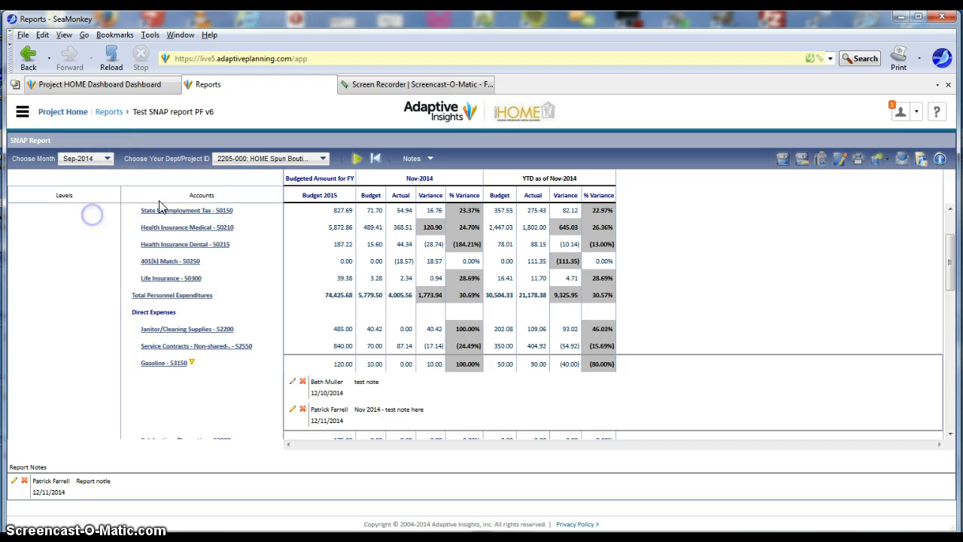
click(323, 160)
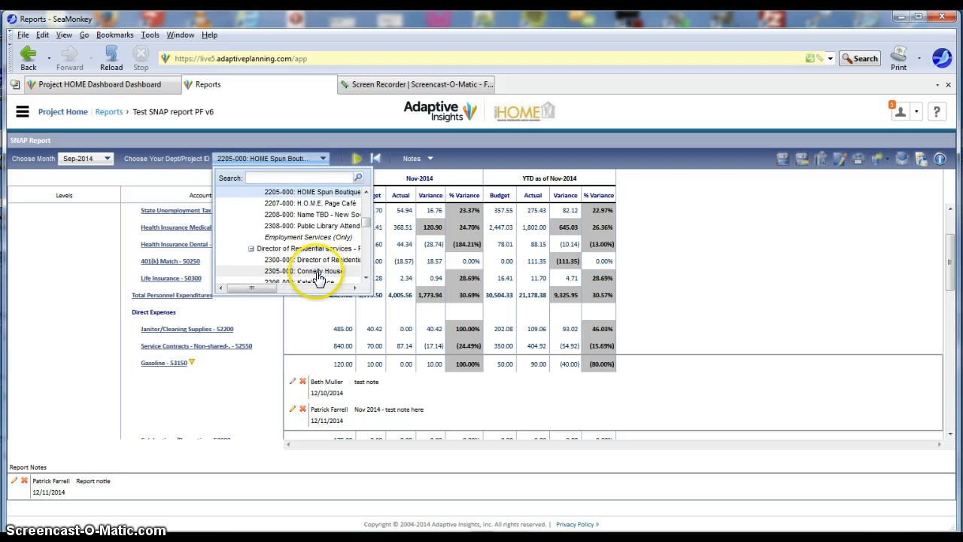
click(312, 259)
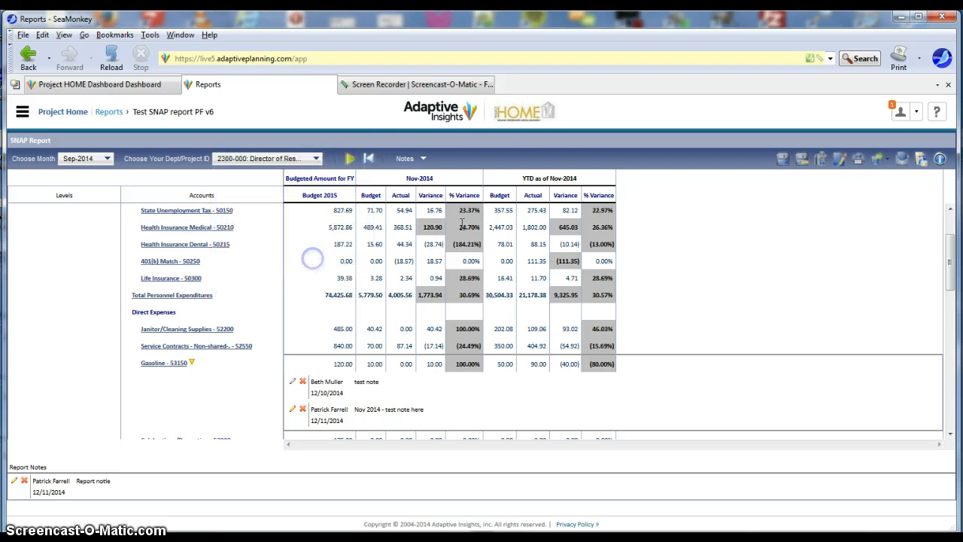
click(350, 159)
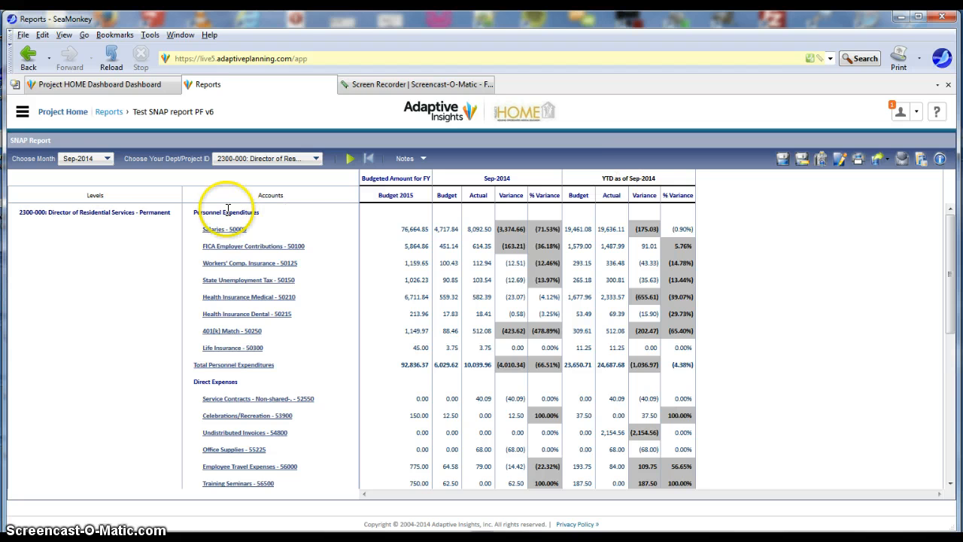
Leave the SNAP report for another section of the site
click(23, 112)
click(30, 156)
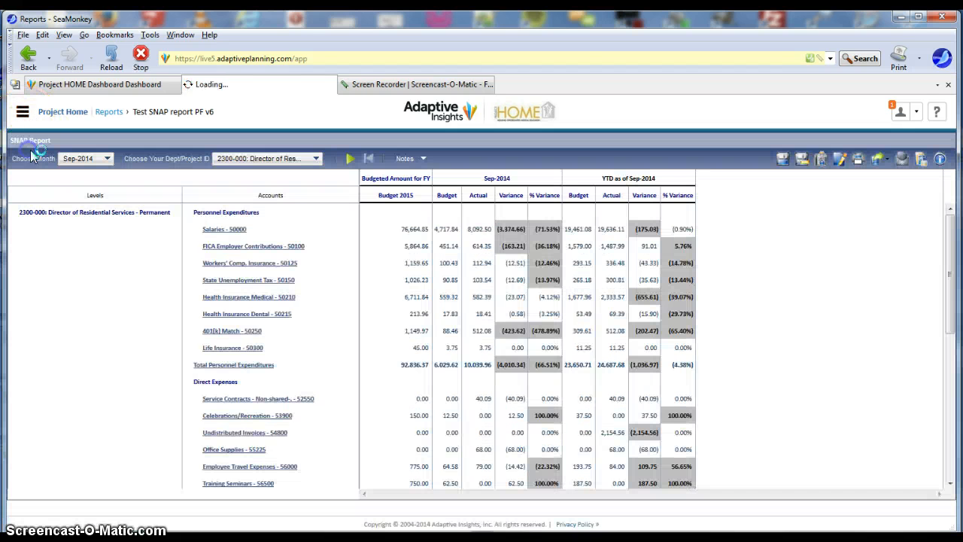